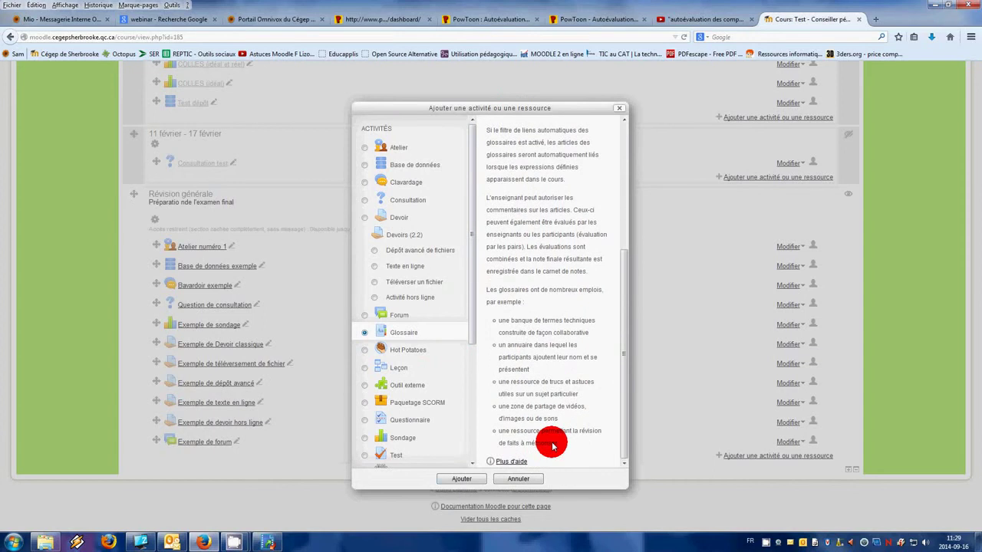
- Add a Glossaire activity named "Exemple de glossaire" with the description "Voici le glossaire auquel je vous invite à participer"
left_click(477, 480)
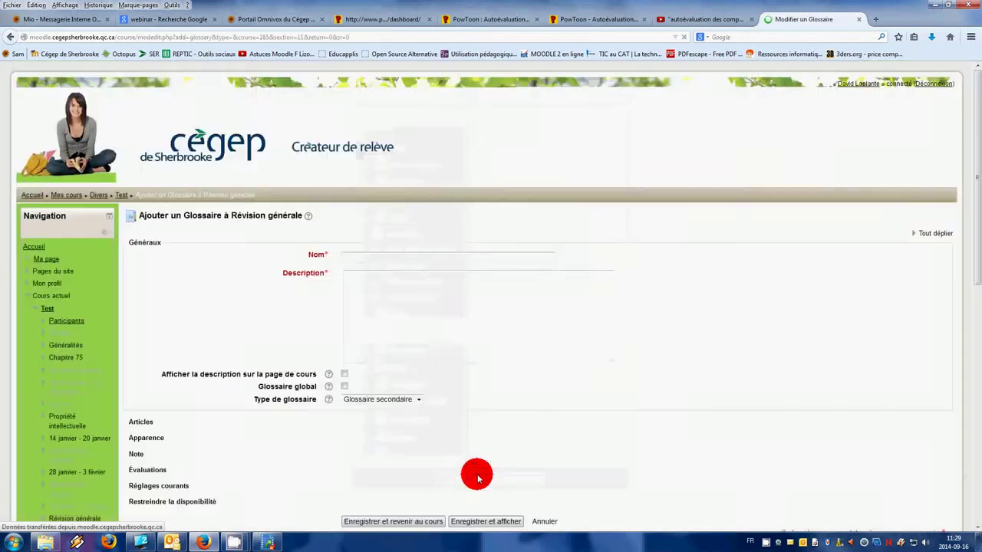
left_click(397, 256)
type("Exe")
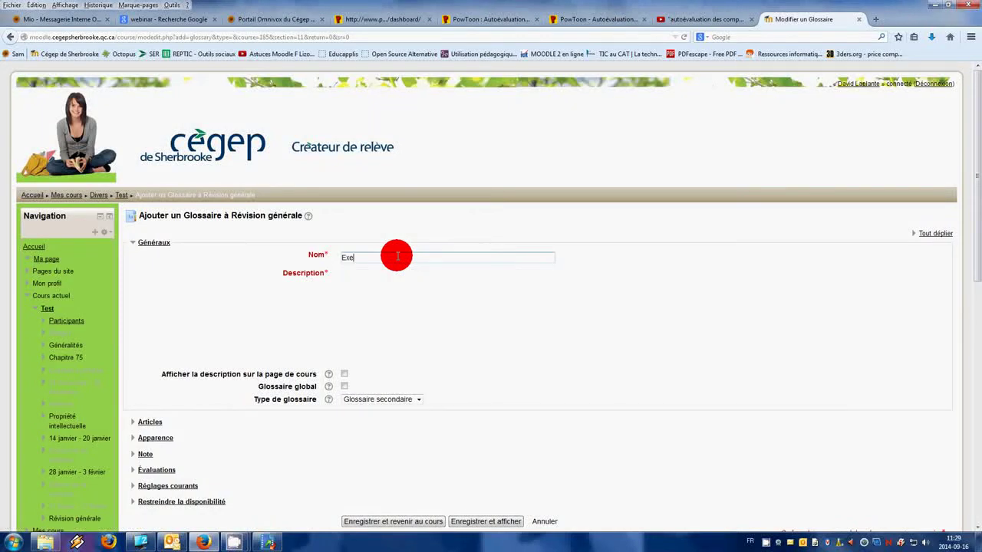
type("mple de glossaire")
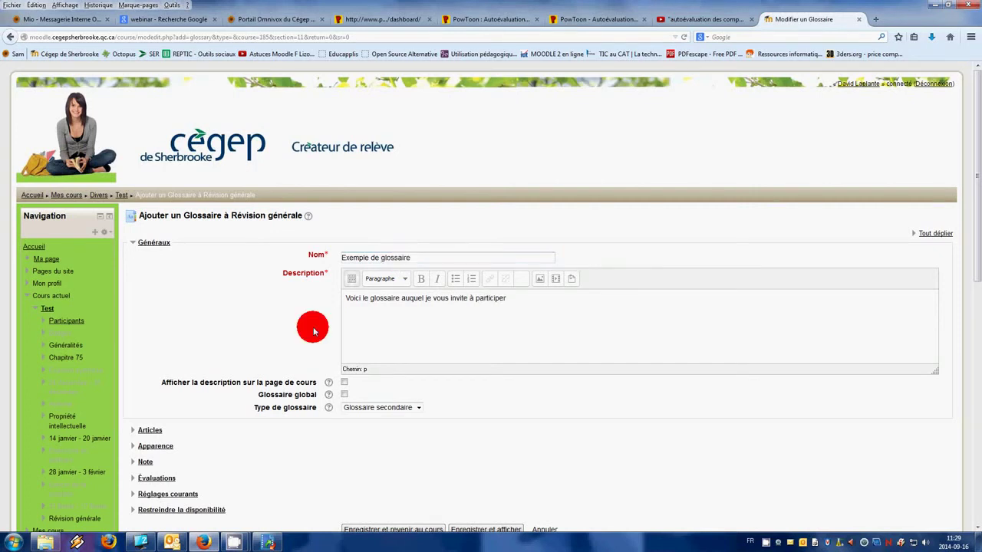
- Review the available glossary types and read the help text for the Type de glossaire setting
scroll(302, 355, "down", 1)
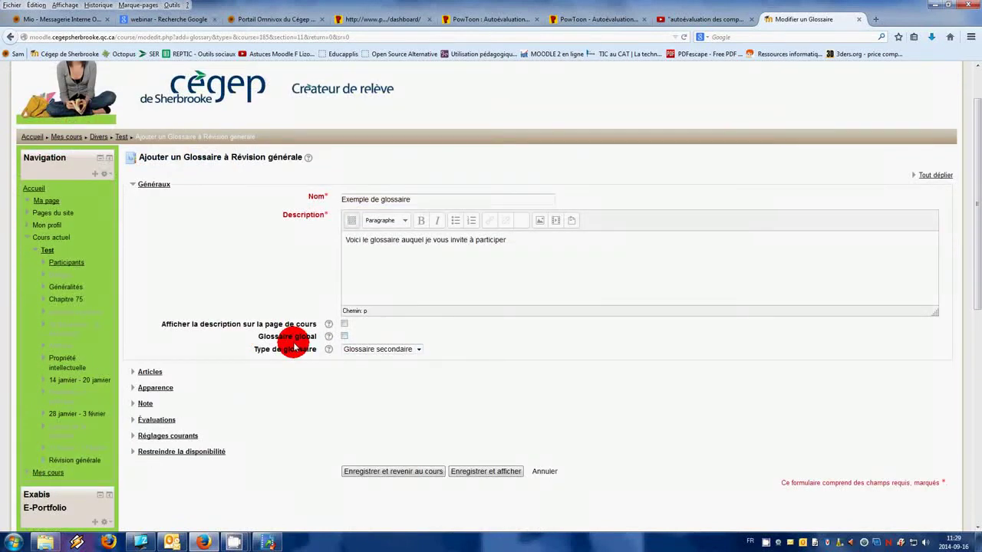
left_click(383, 350)
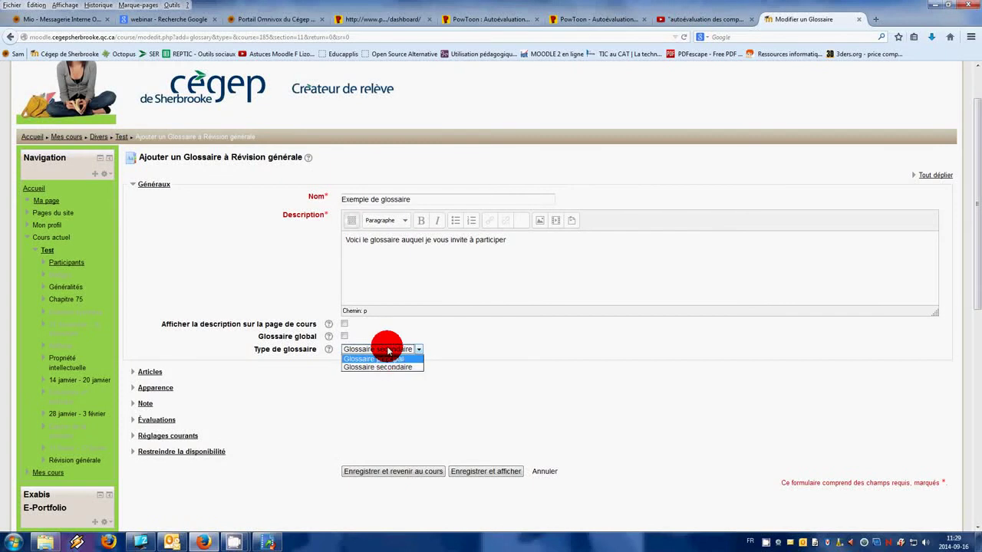
left_click(385, 348)
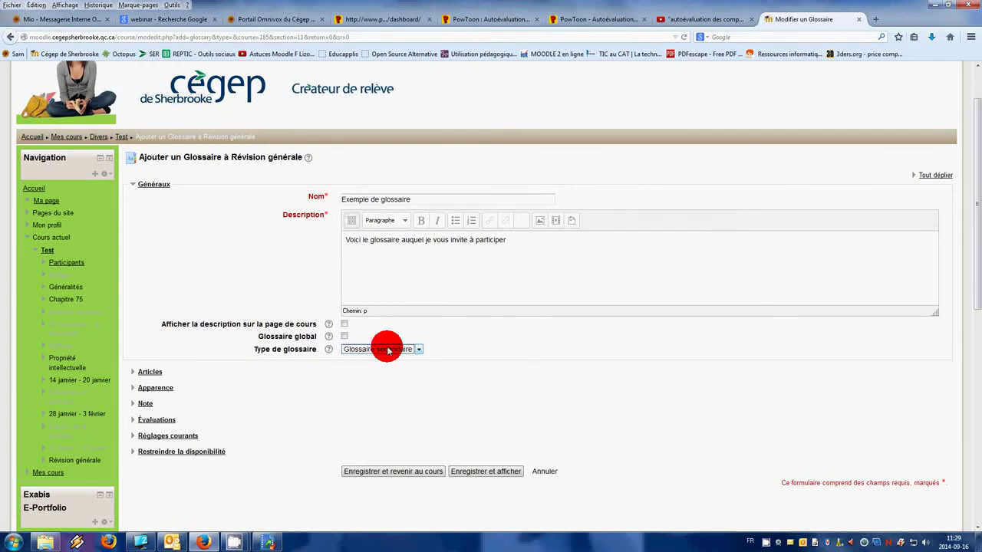
left_click(329, 349)
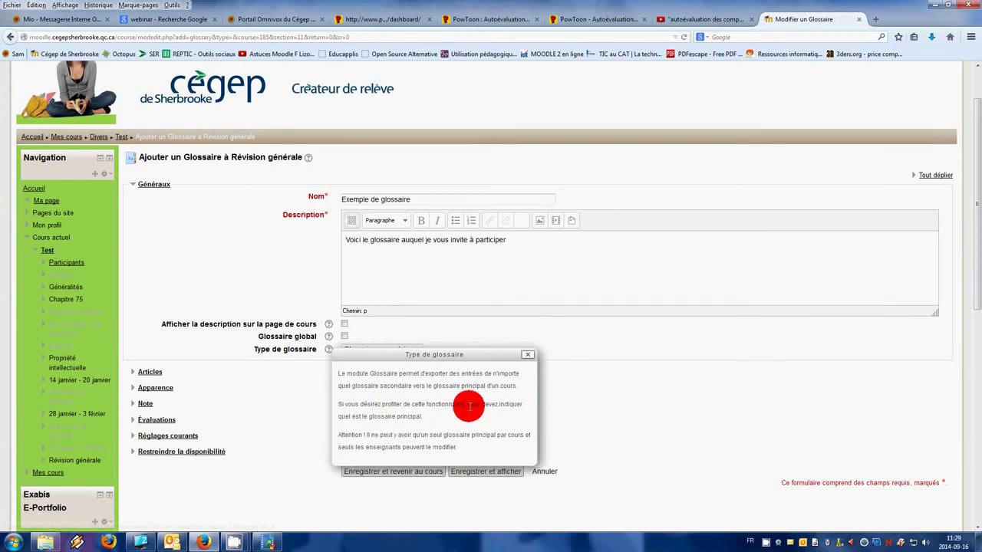
left_click(232, 372)
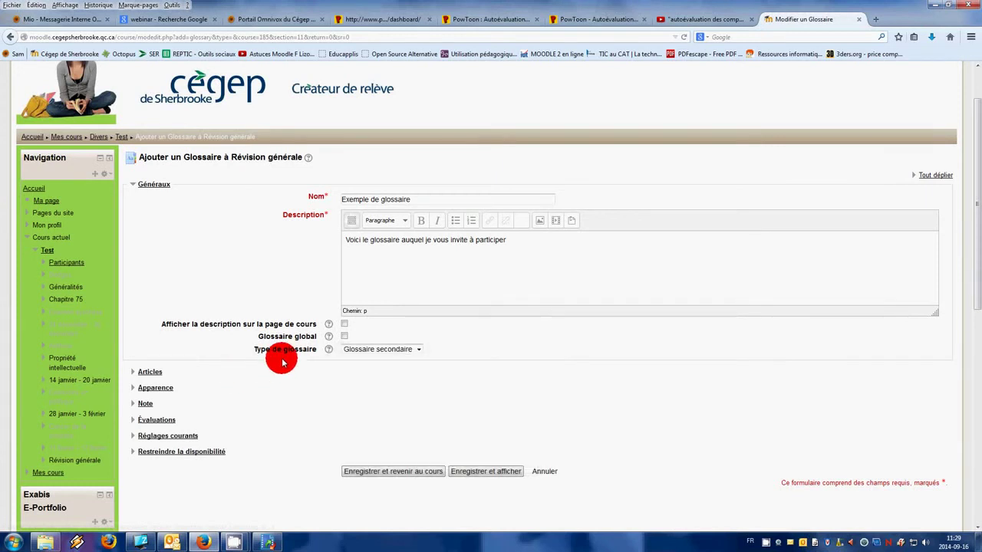
- Expand the Articles settings and check the options for default approval and for always allowing modification
left_click(150, 373)
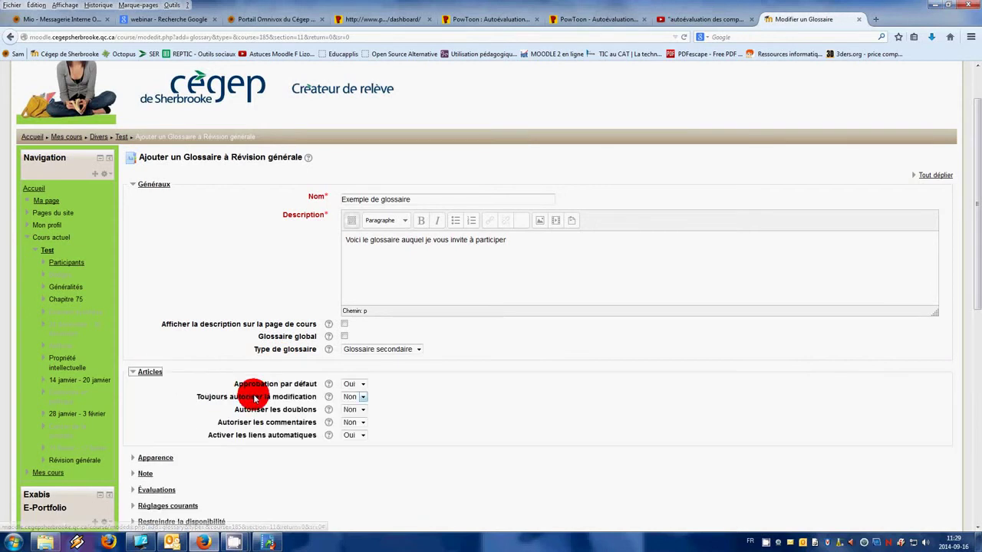
left_click(362, 386)
left_click(362, 399)
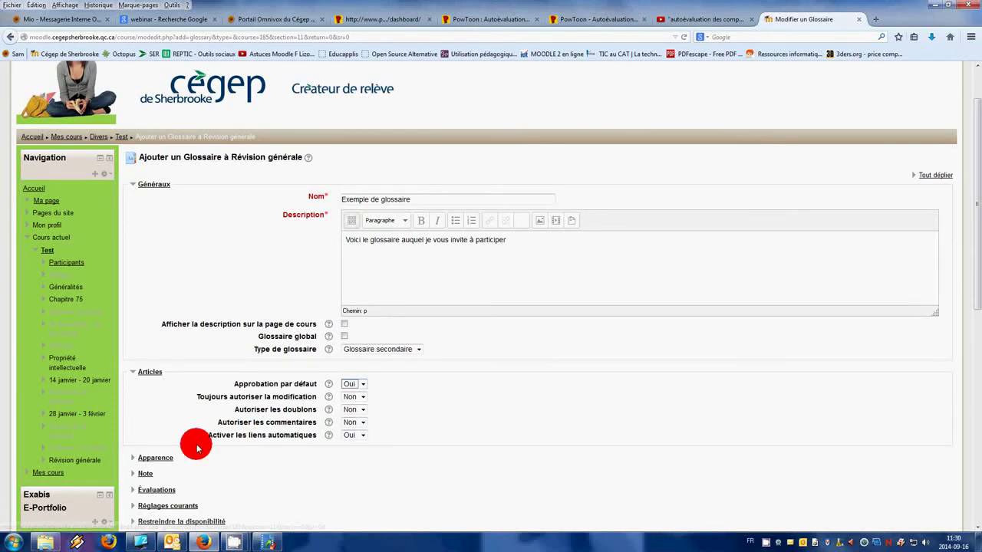
- Expand the Apparence settings and choose "Simple, style dictionnaire" as the glossary's display format
left_click(157, 457)
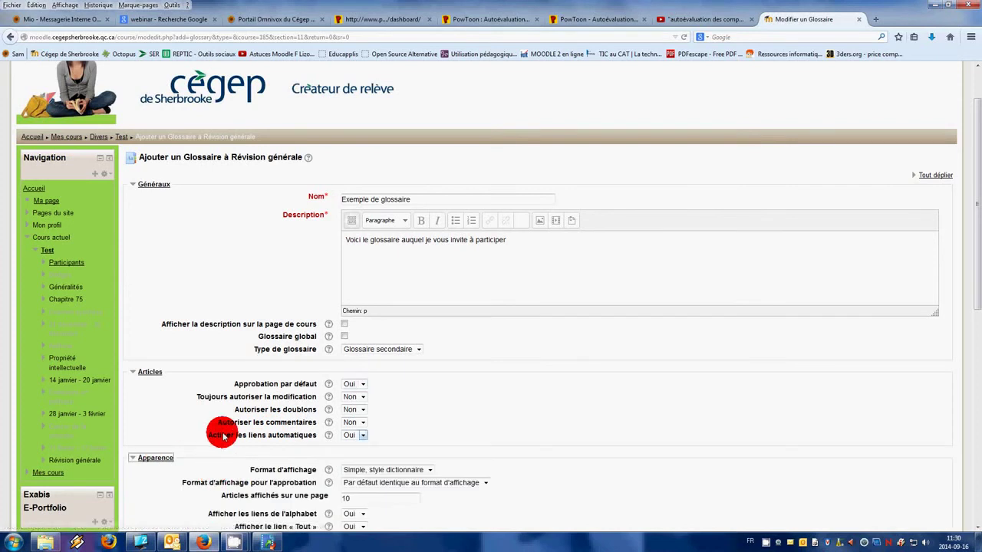
scroll(328, 434, "down", 5)
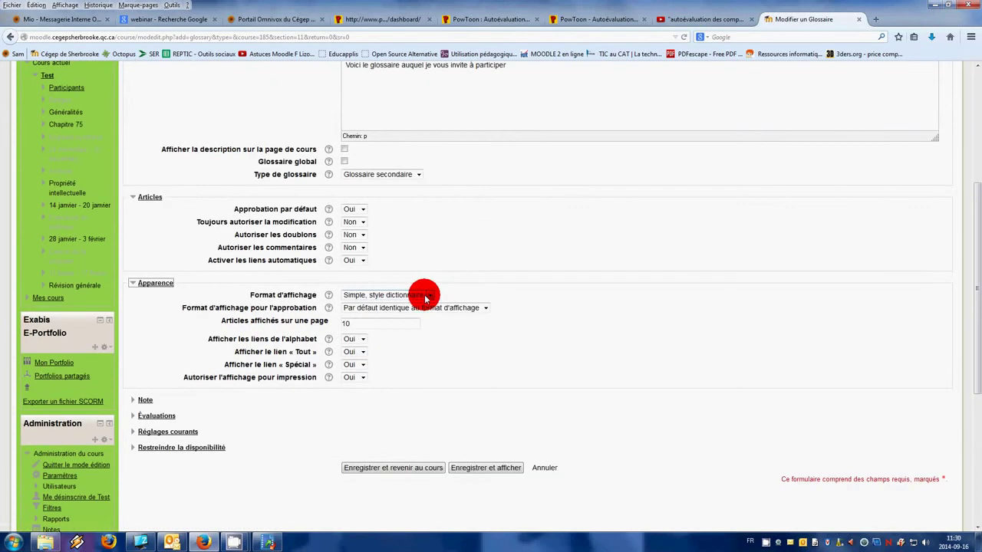
left_click(427, 297)
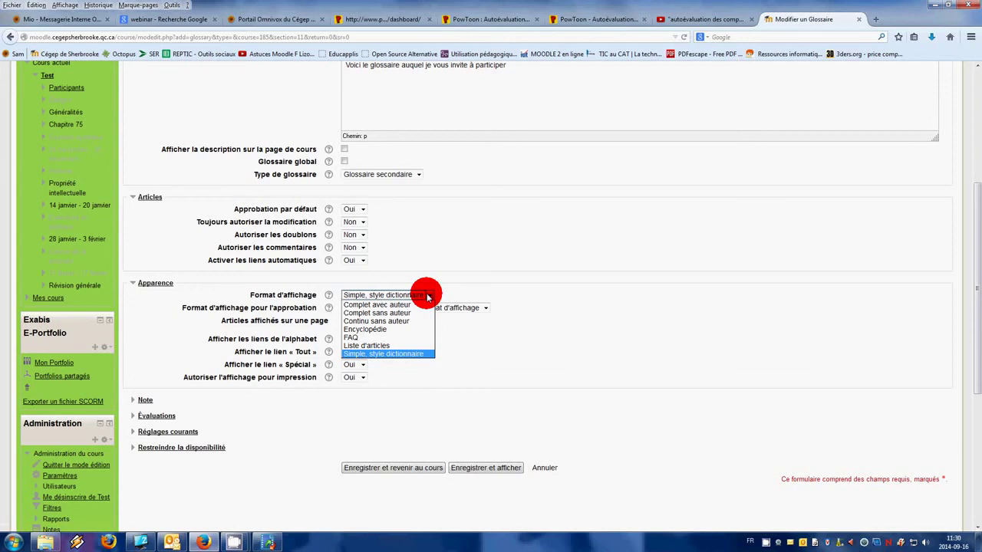
left_click(387, 355)
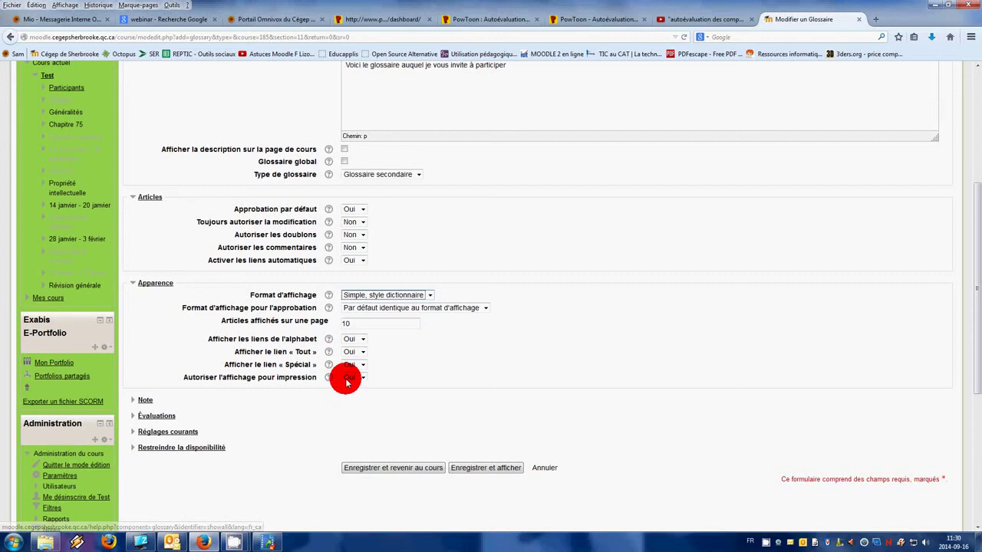
- Review the Note and Évaluations settings, then save the glossary and display it
left_click(146, 400)
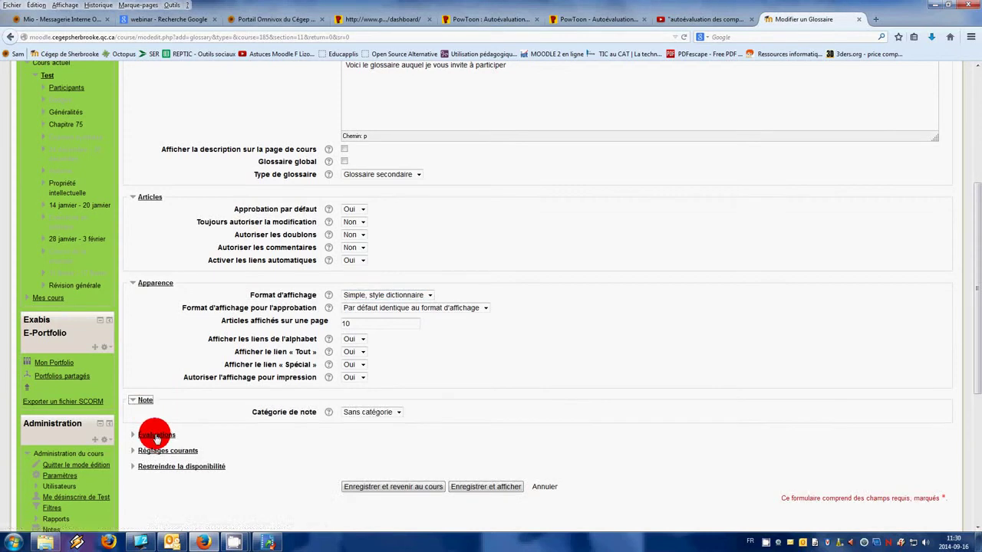
left_click(153, 434)
scroll(295, 414, "down", 4)
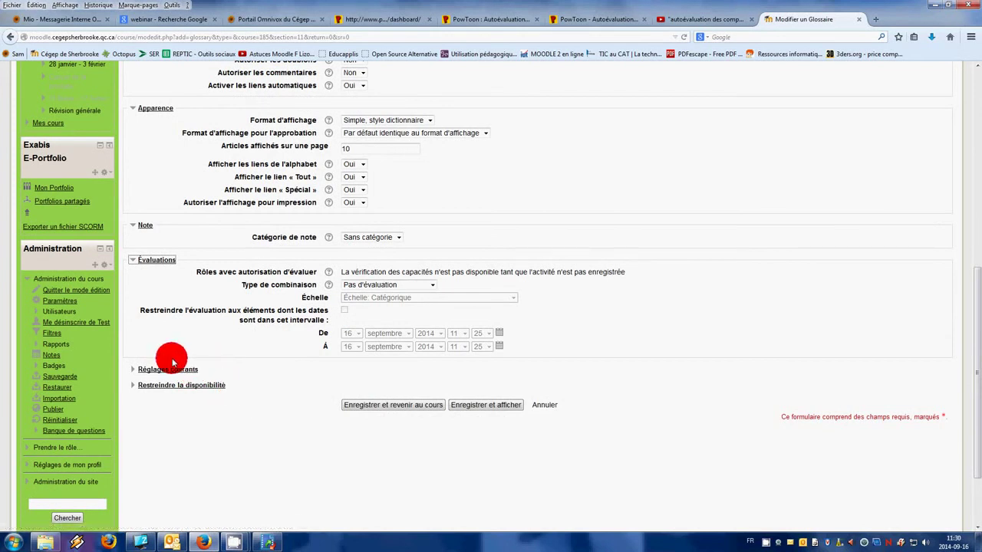
left_click(497, 408)
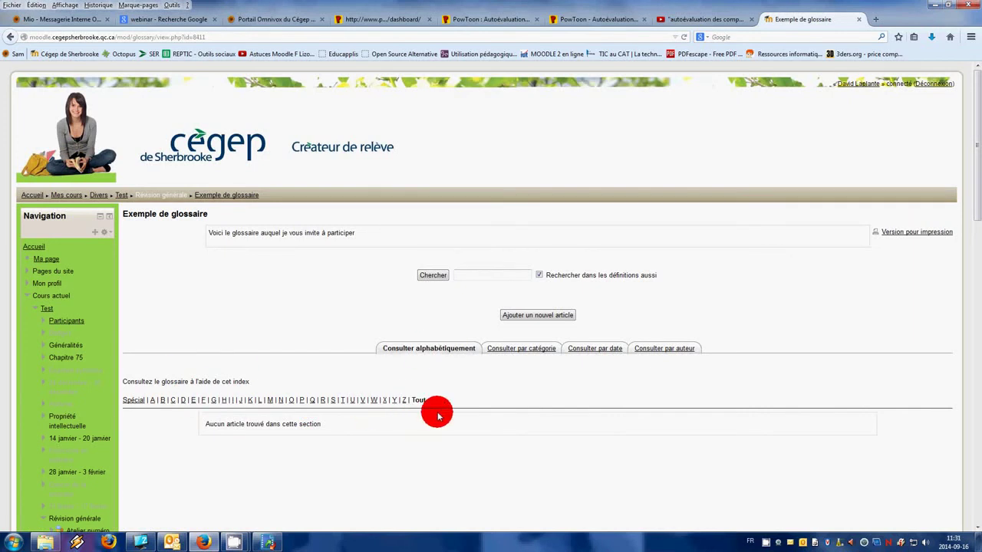
- Add and save a glossary entry for the concept "Bonjour" with the definition "Terme poli pour saluer quelqu'un"
scroll(330, 418, "down", 4)
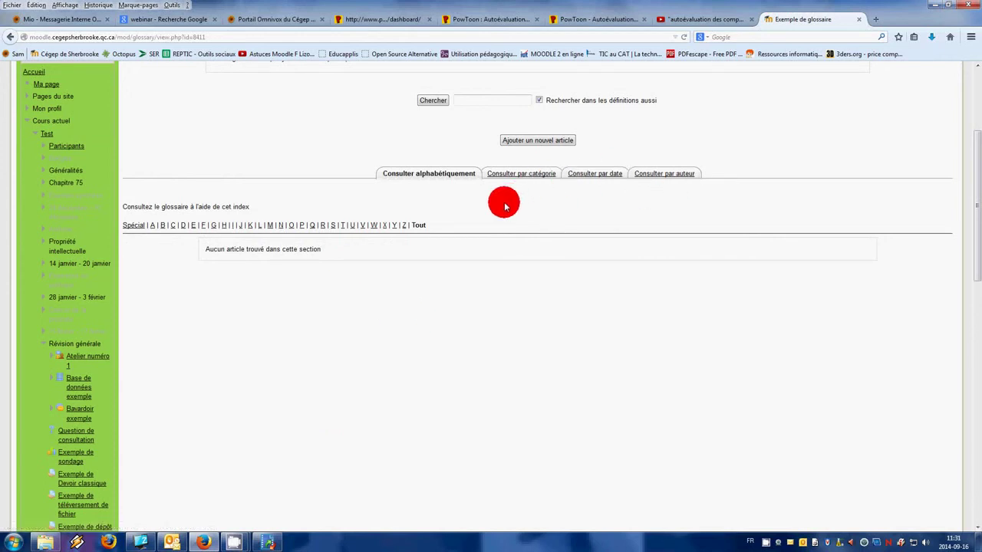
left_click(539, 143)
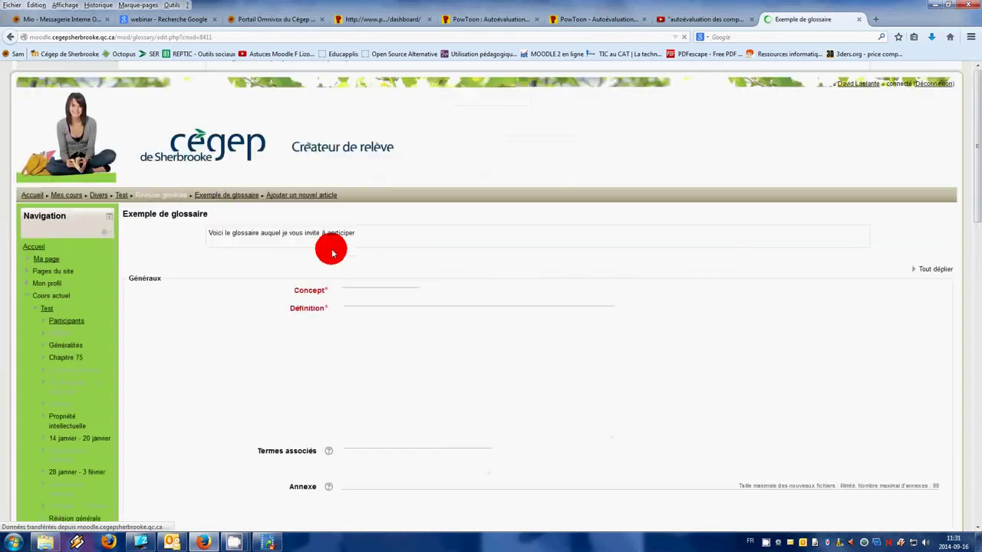
left_click(381, 292)
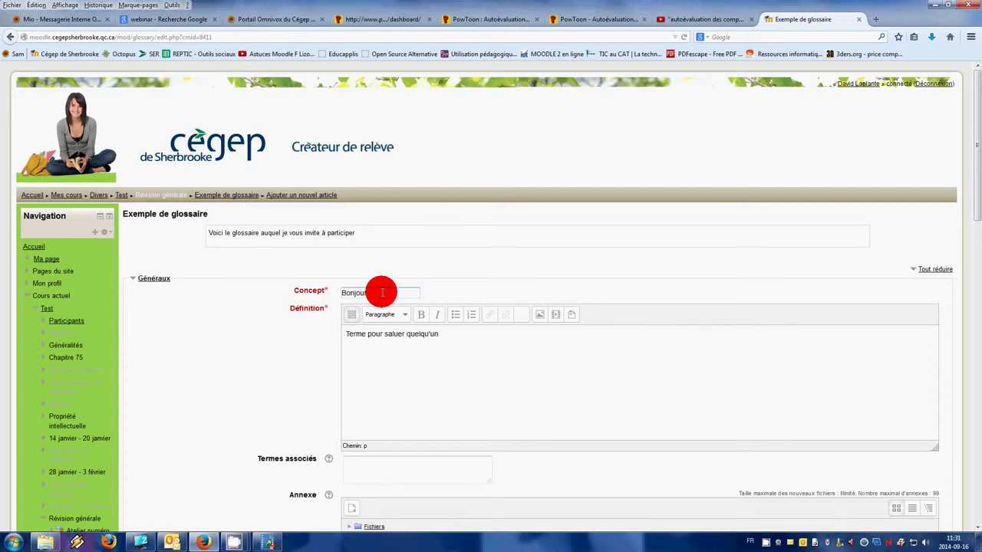
left_click(385, 335)
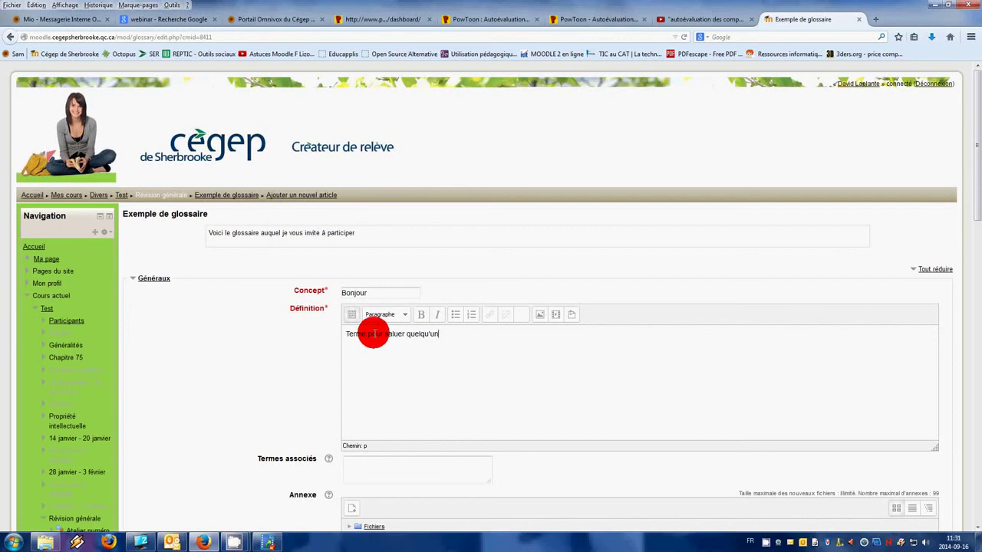
left_click(366, 334)
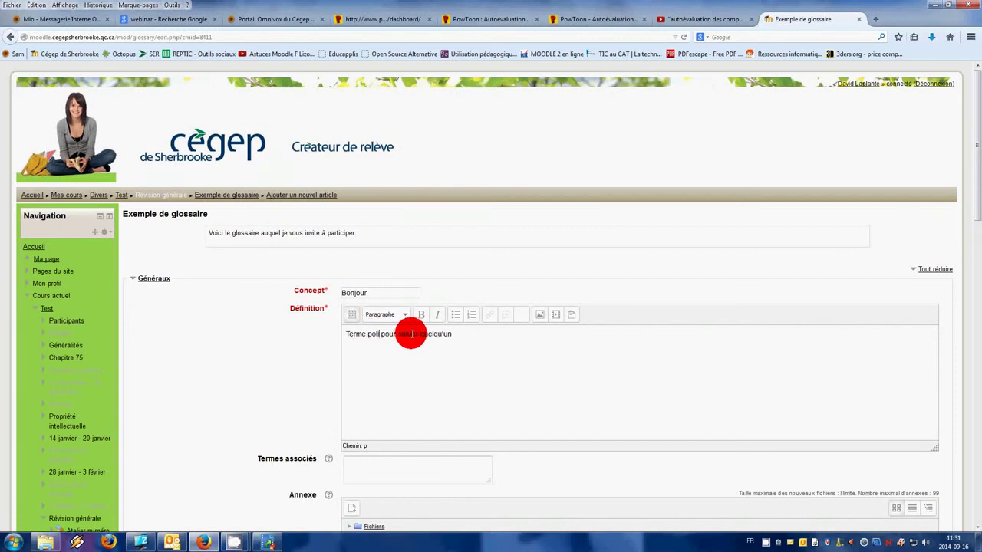
scroll(391, 342, "down", 5)
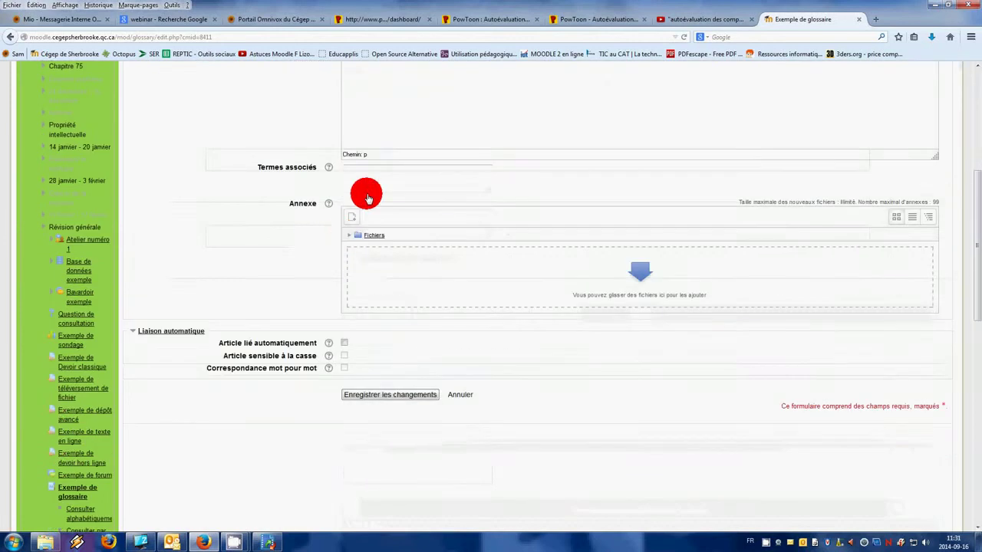
left_click(382, 169)
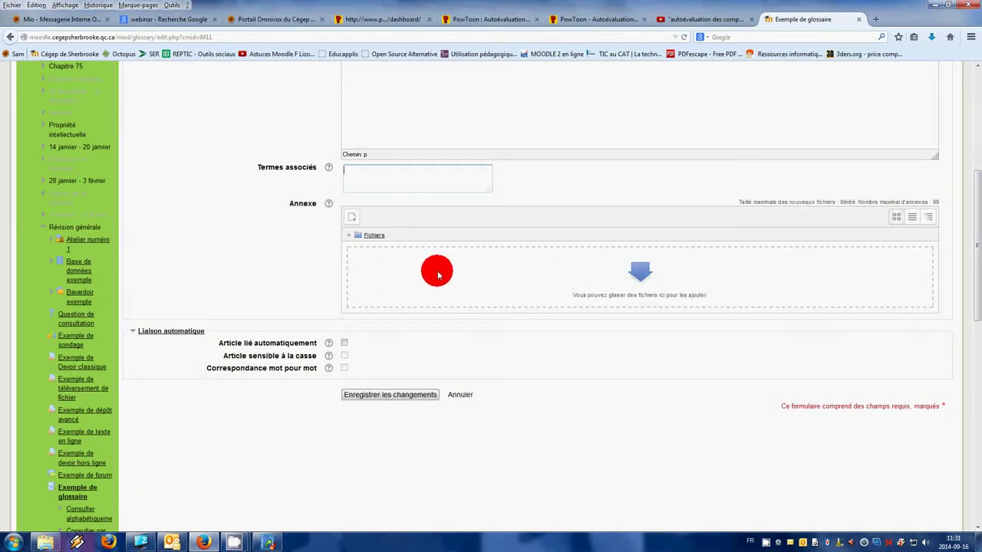
left_click(420, 397)
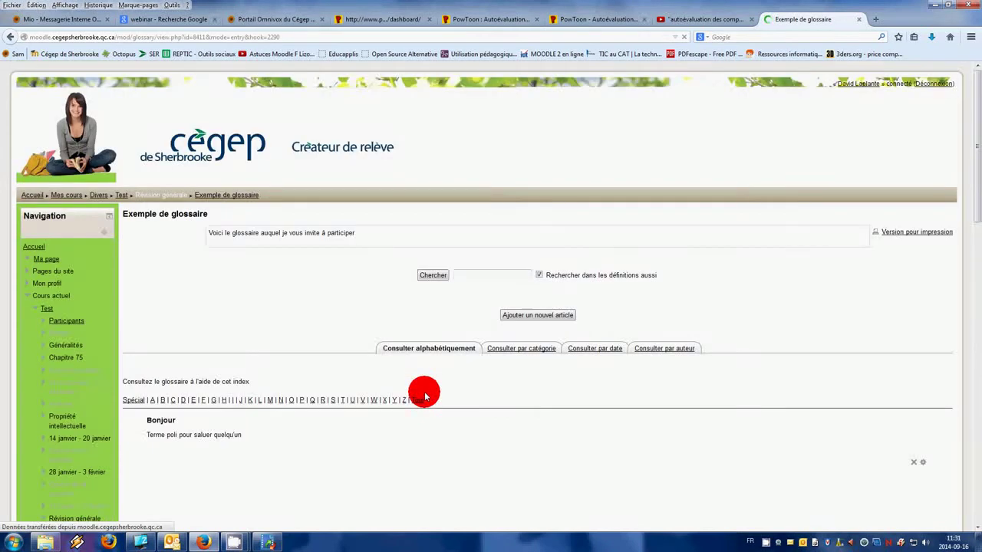
- Browse the glossary's alphabetical index under the letters B and H
left_click(161, 400)
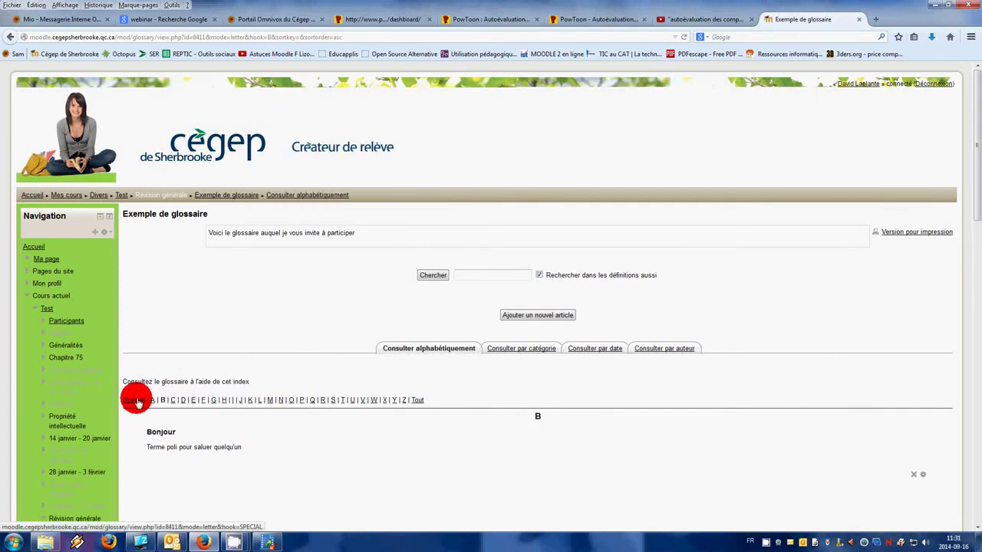
left_click(223, 400)
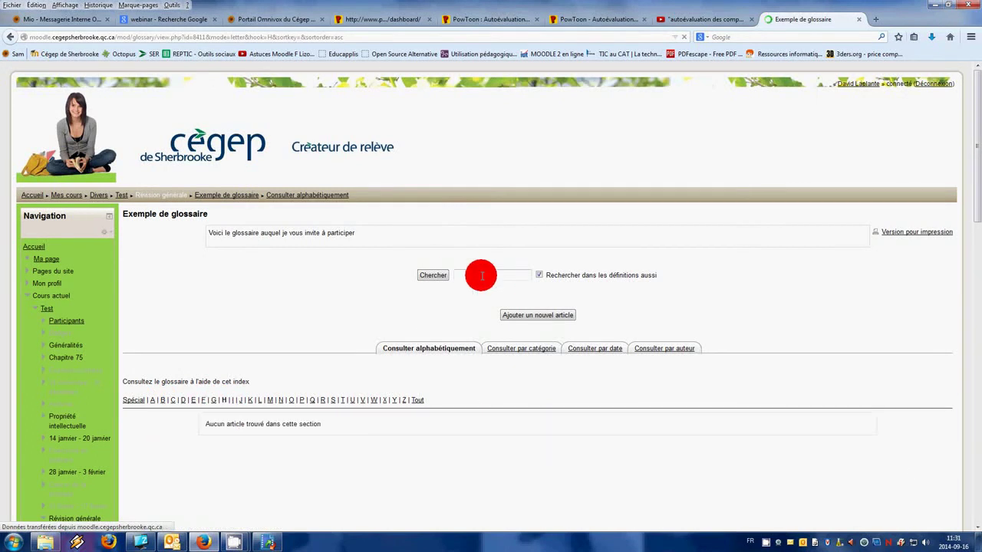
- Create a new glossary entry for the concept "Hello" with the definition "Terme anglophone familier pour saluer quelqu'un"
left_click(528, 319)
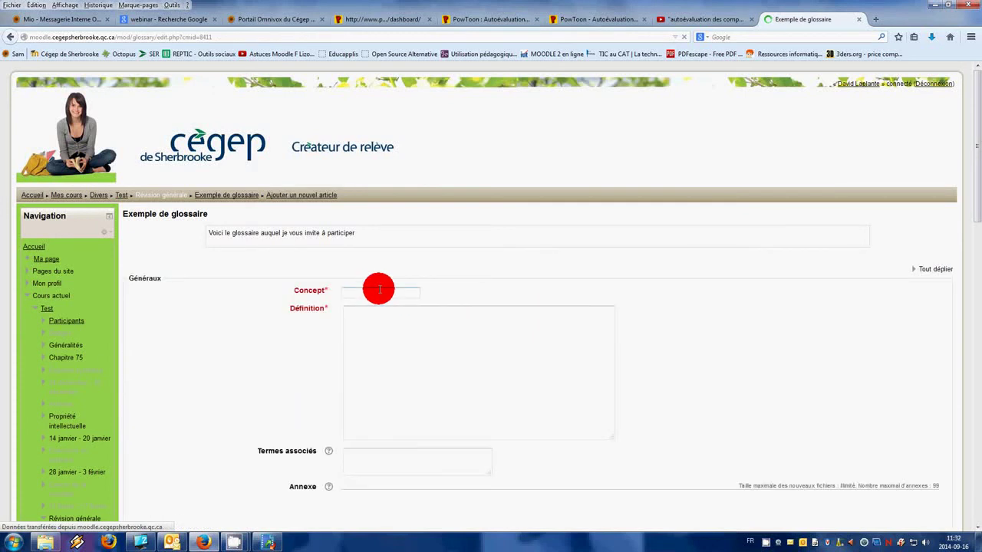
left_click(379, 290)
type("Hello")
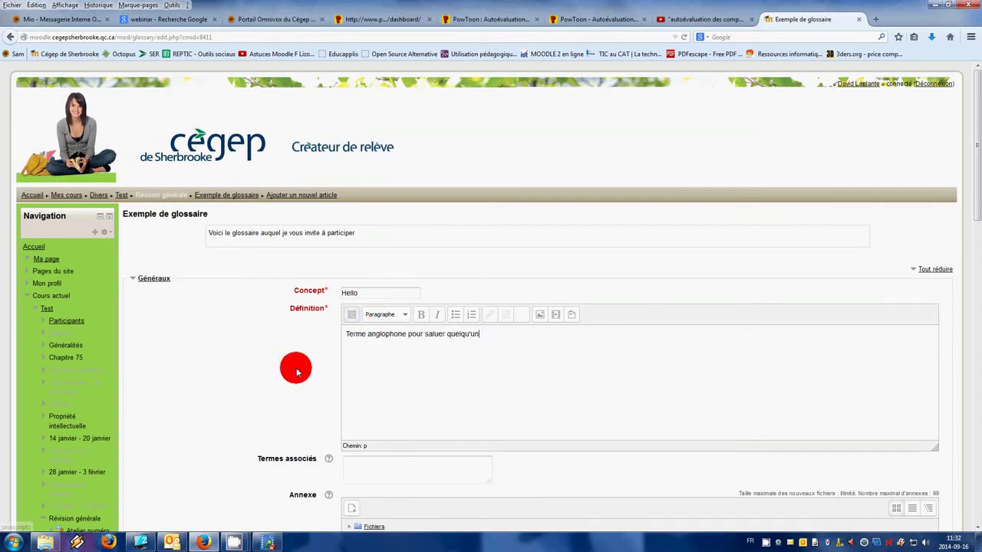
scroll(299, 383, "down", 2)
left_click(408, 276)
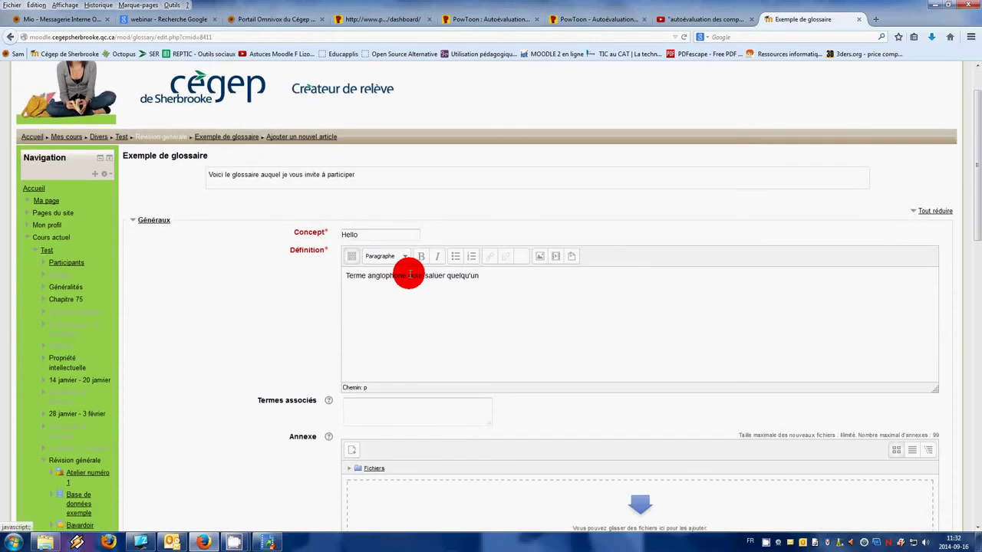
type("familier")
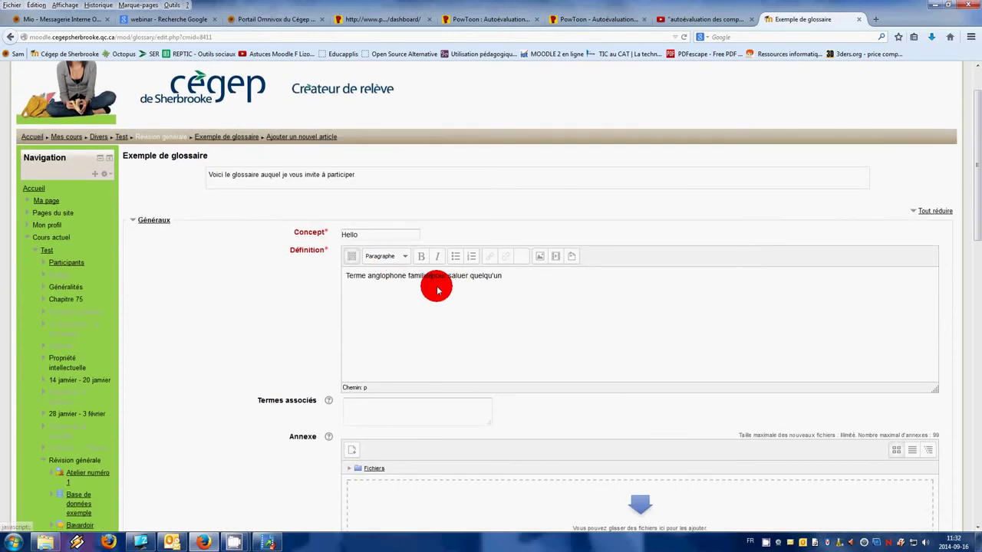
- Enter "Bonjour" as the associated term of the "Hello" entry and save the entry
scroll(270, 296, "down", 6)
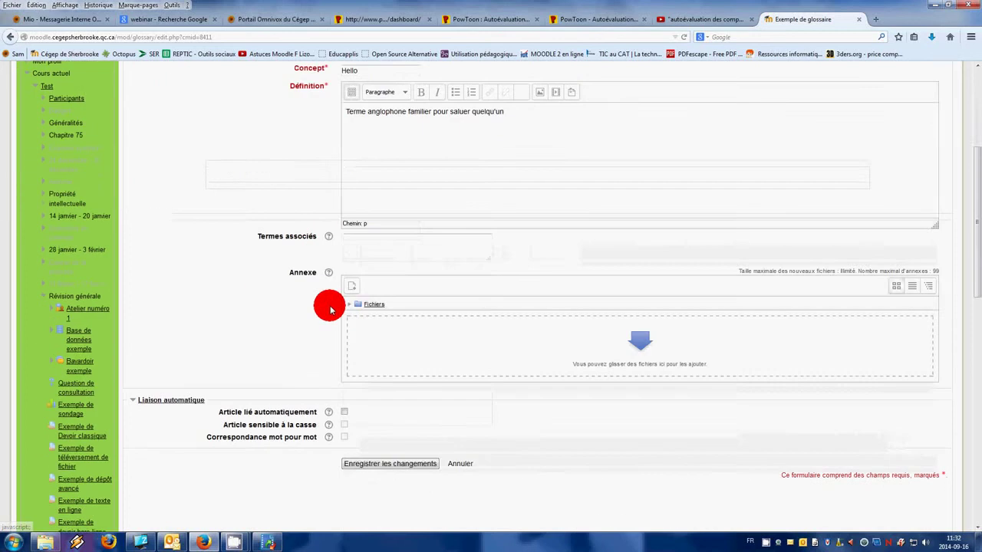
left_click(373, 234)
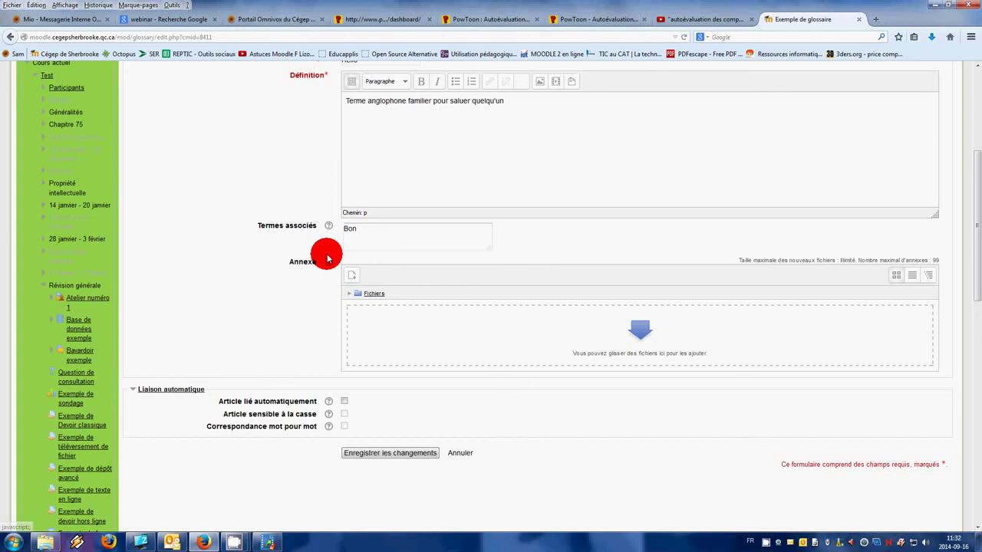
left_click(405, 456)
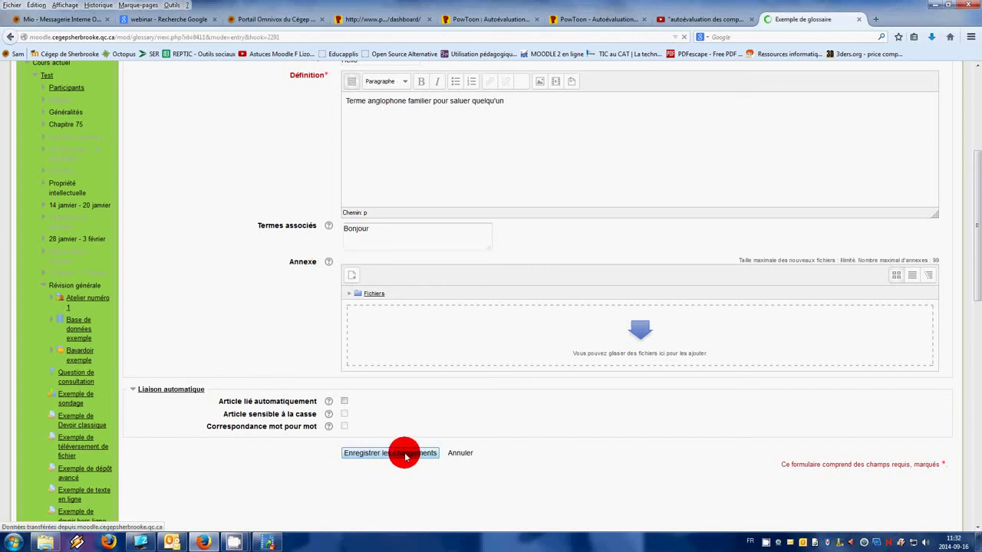
- View the saved "Hello" entry and the glossary entries listed under the letter B
scroll(327, 313, "down", 3)
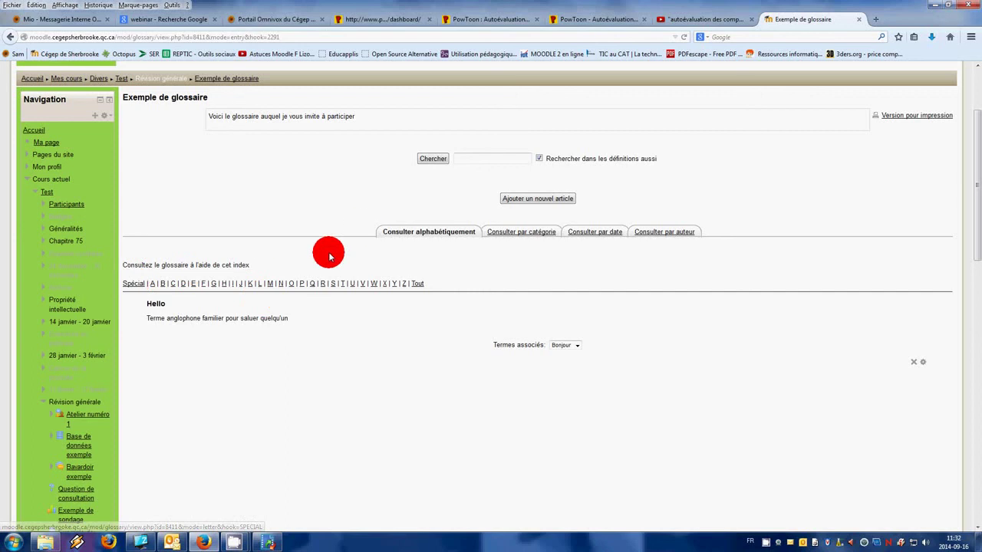
left_click(167, 287)
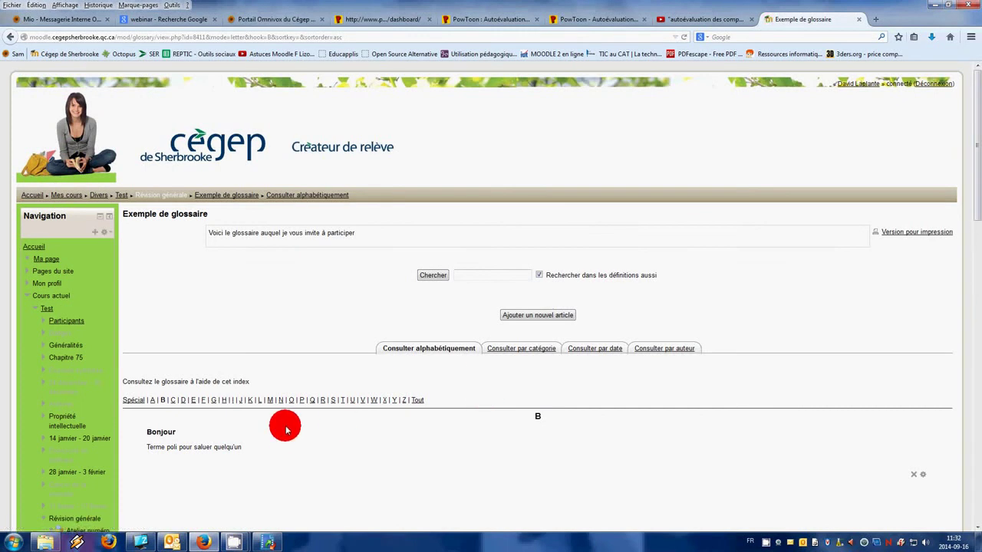
scroll(284, 427, "down", 3)
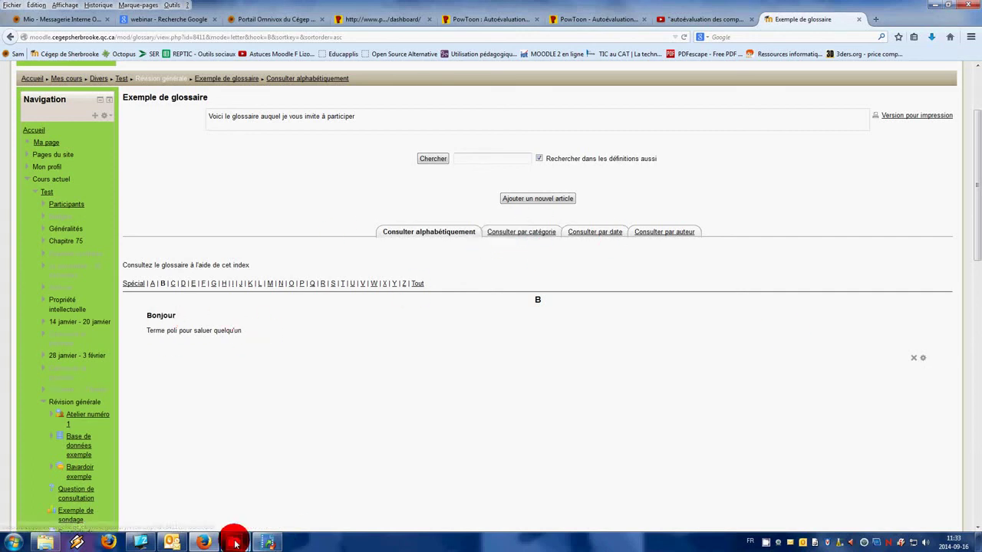
mouse_move(234, 545)
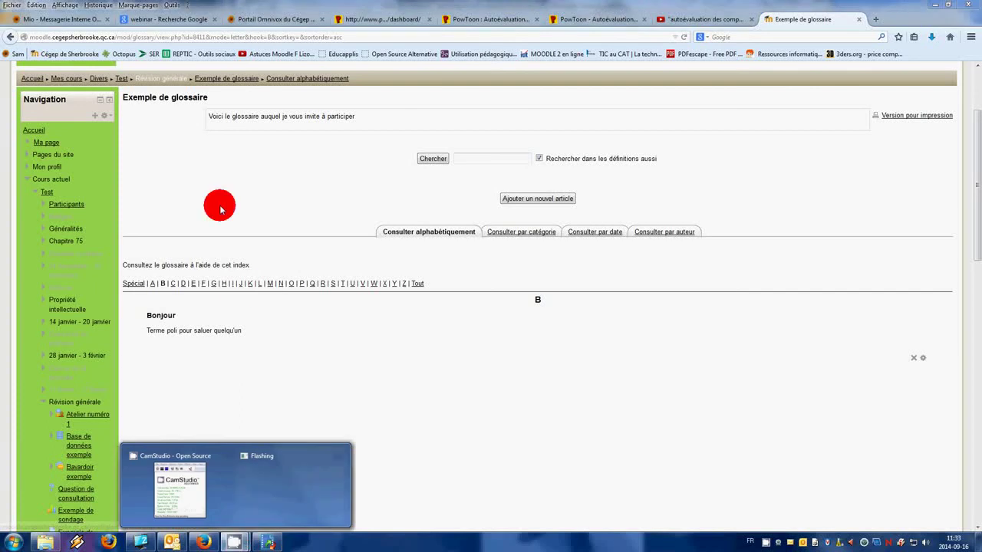